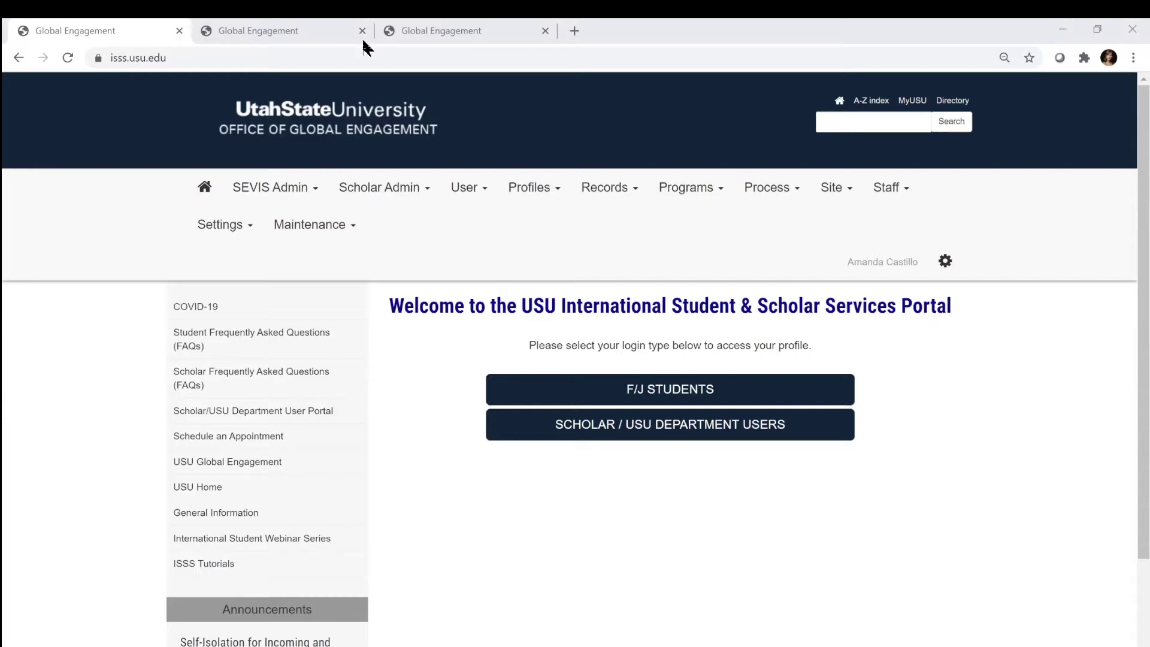
# Switch to the Experience Preview tab showing the F-1 welcome wizard's Important Information step.
pyautogui.click(81, 55)
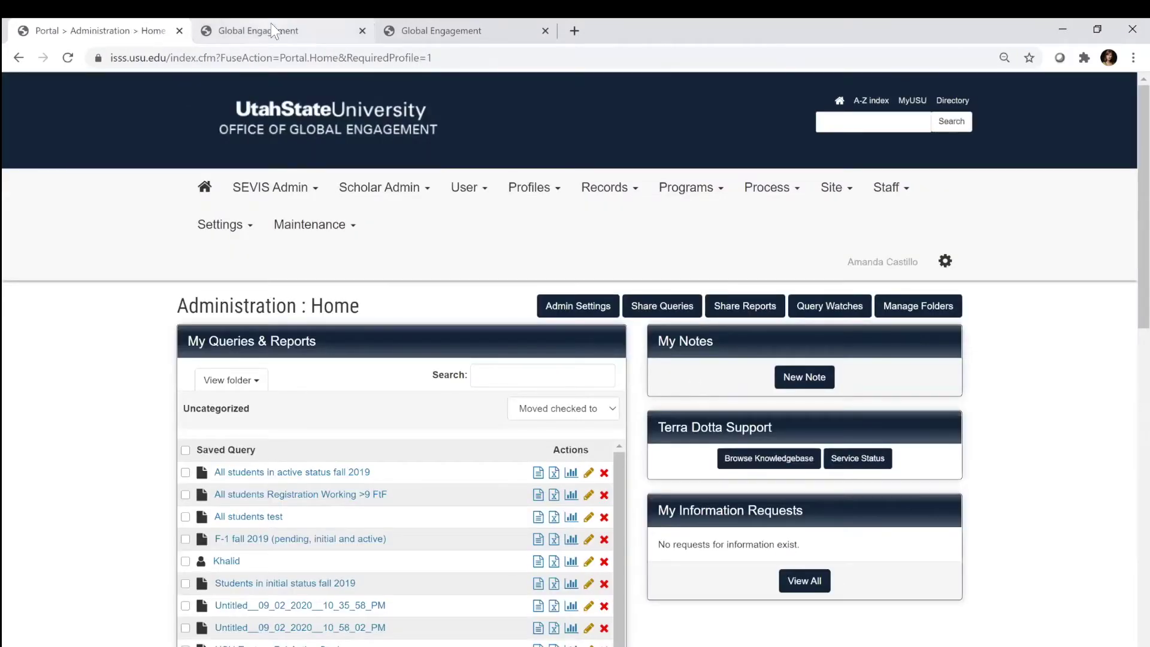
pyautogui.click(273, 31)
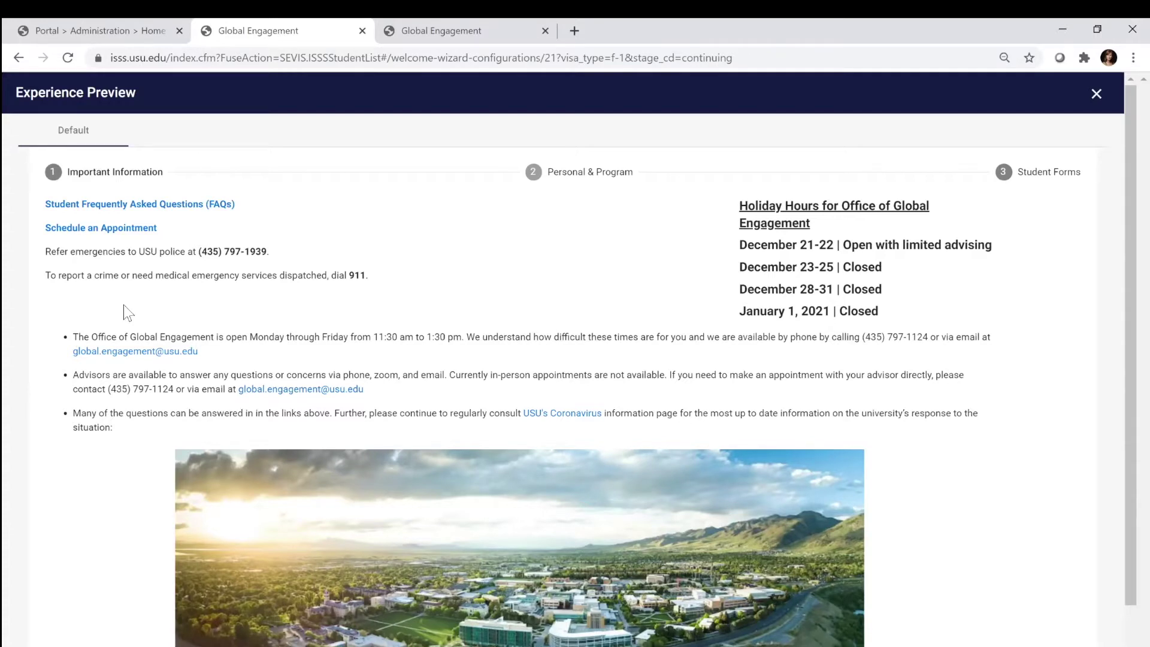
# Step the preview through Personal & Program to Student Forms, revisiting Personal & Program once.
pyautogui.click(563, 178)
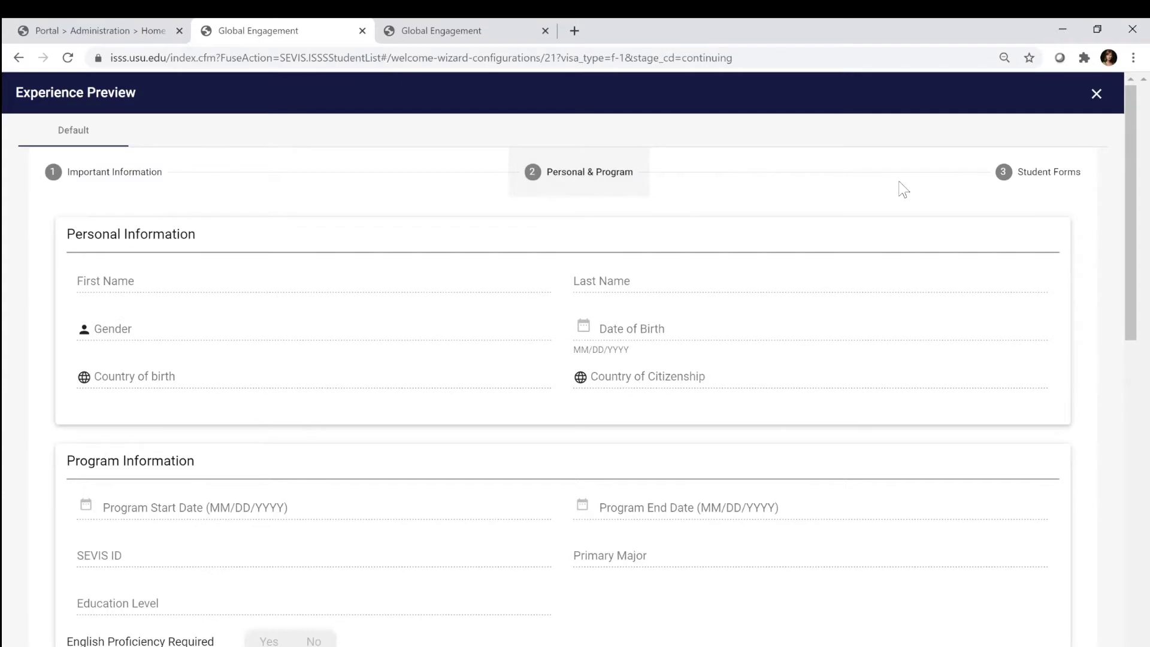
pyautogui.click(1048, 172)
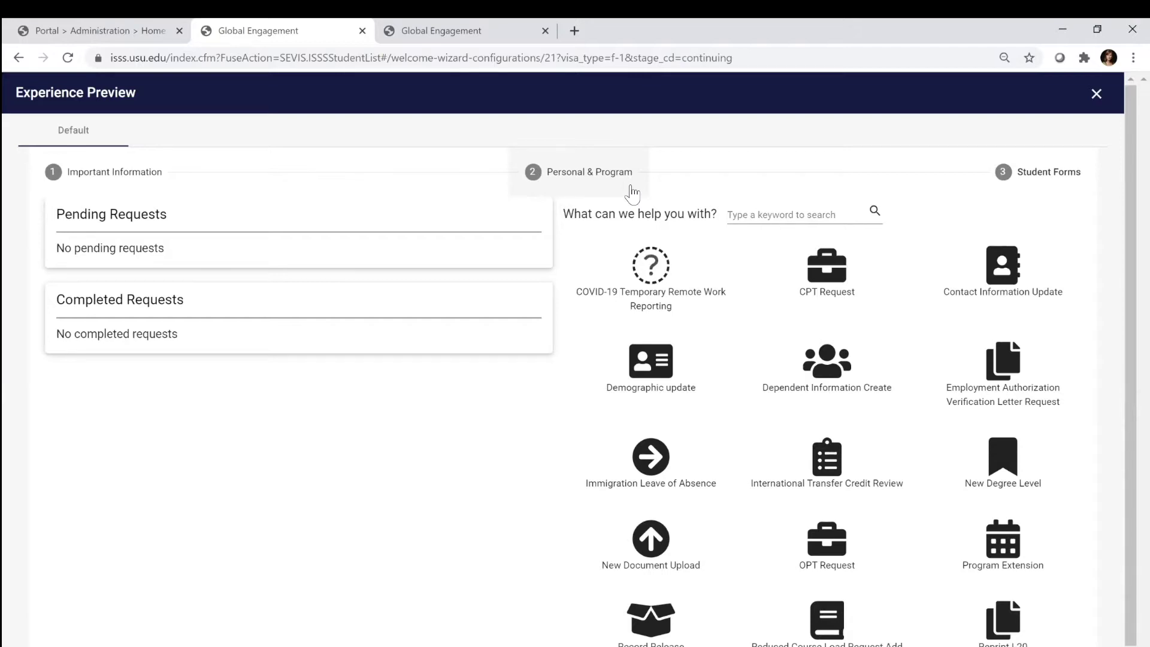
pyautogui.click(632, 193)
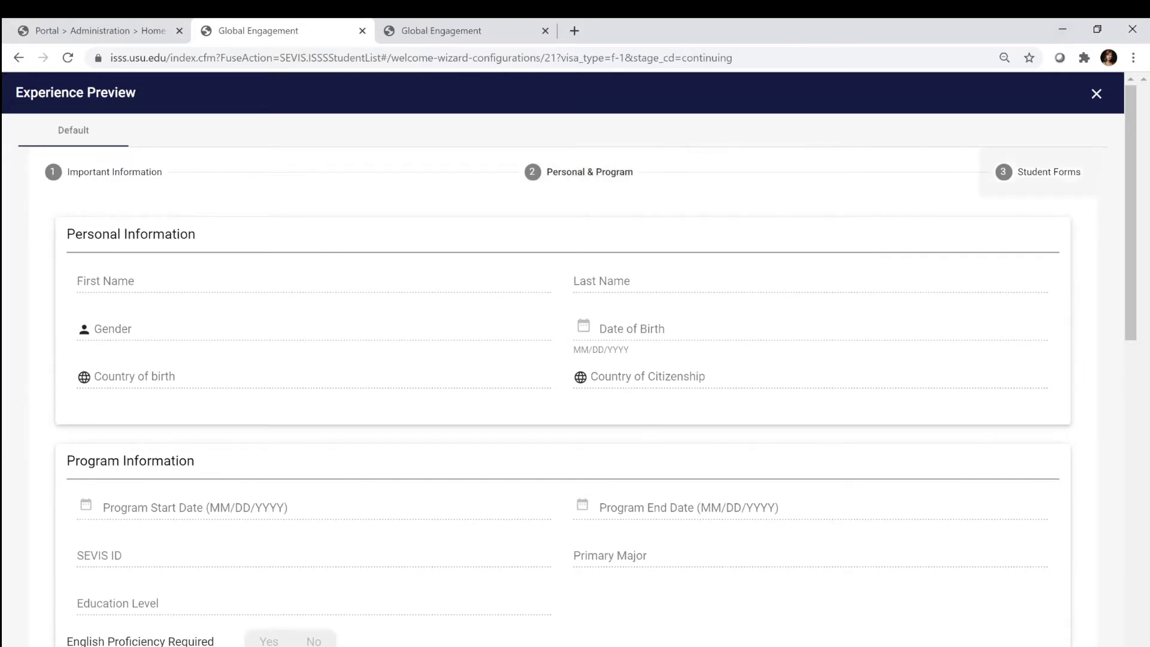
pyautogui.click(1039, 172)
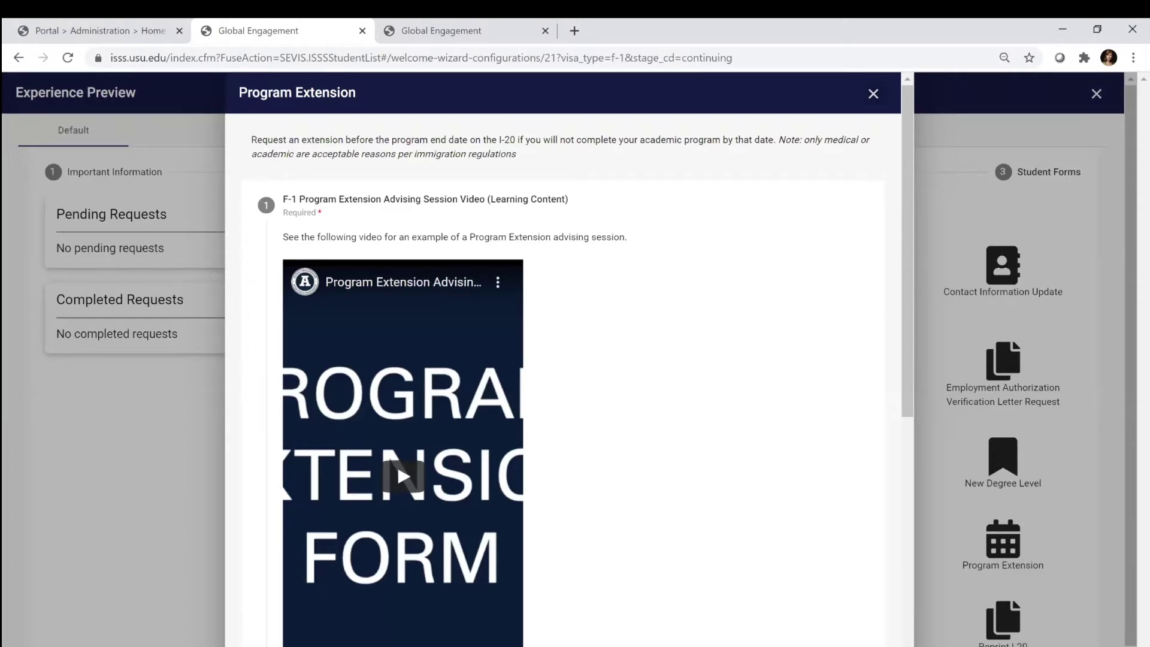
# Scroll through the Program Extension steps and approval fields, then expand F-1 Program Extension Guidelines.
pyautogui.scroll(-2, 569, 359)
pyautogui.scroll(-2, 569, 360)
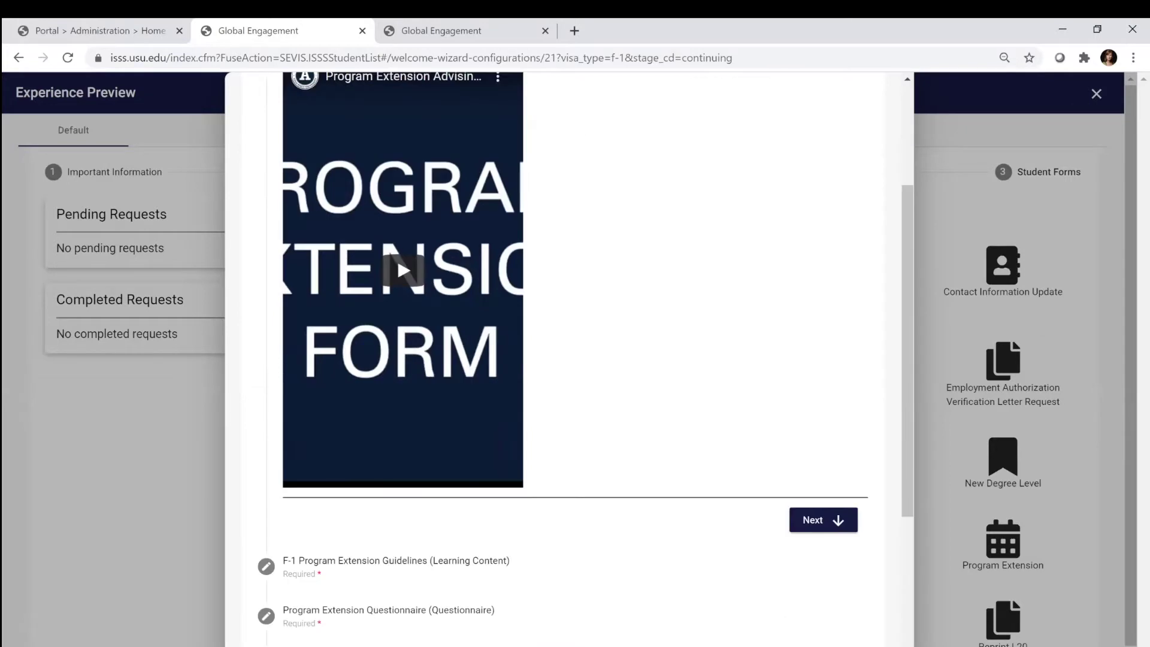
pyautogui.scroll(-6, 569, 359)
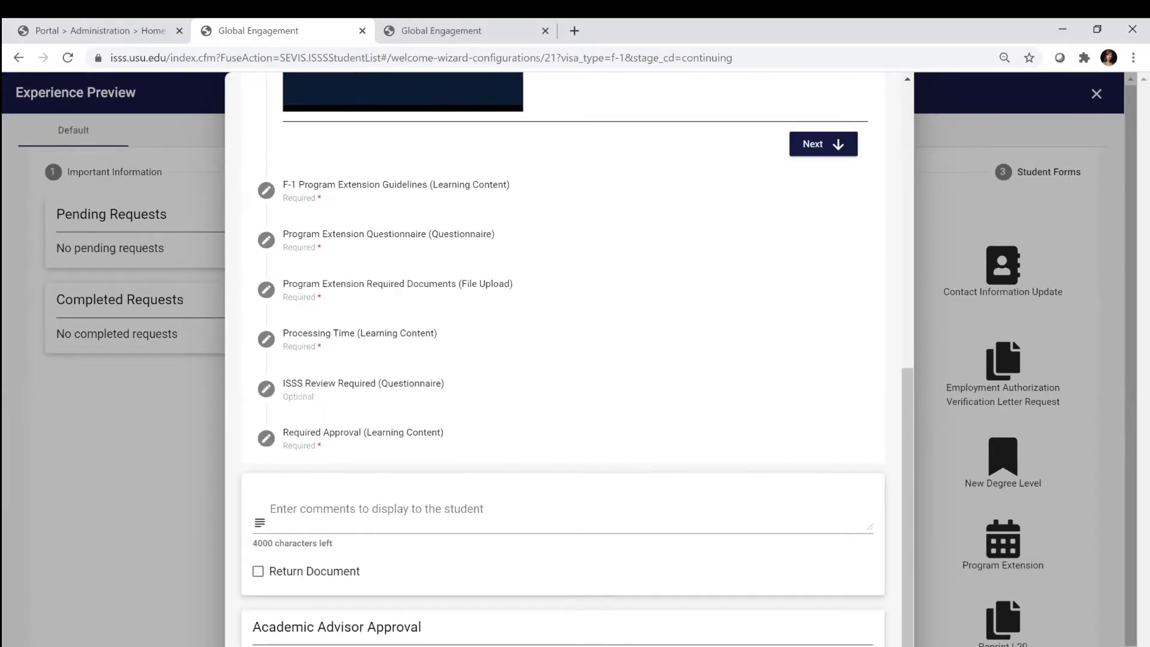
pyautogui.scroll(-1, 569, 359)
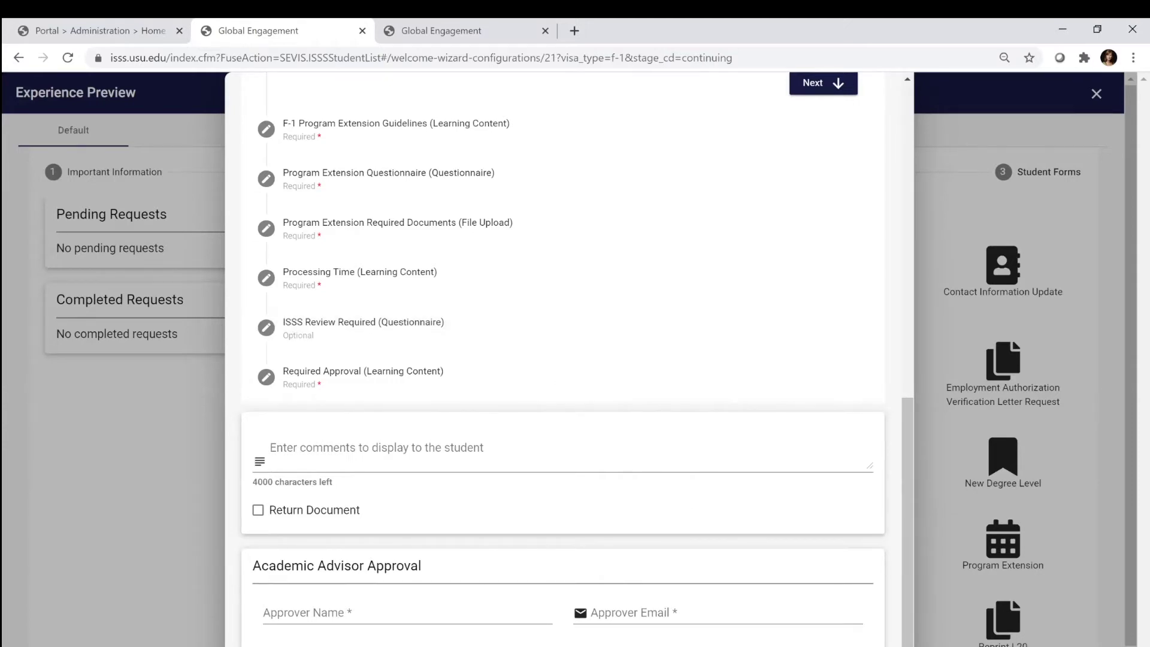
pyautogui.scroll(-1, 569, 360)
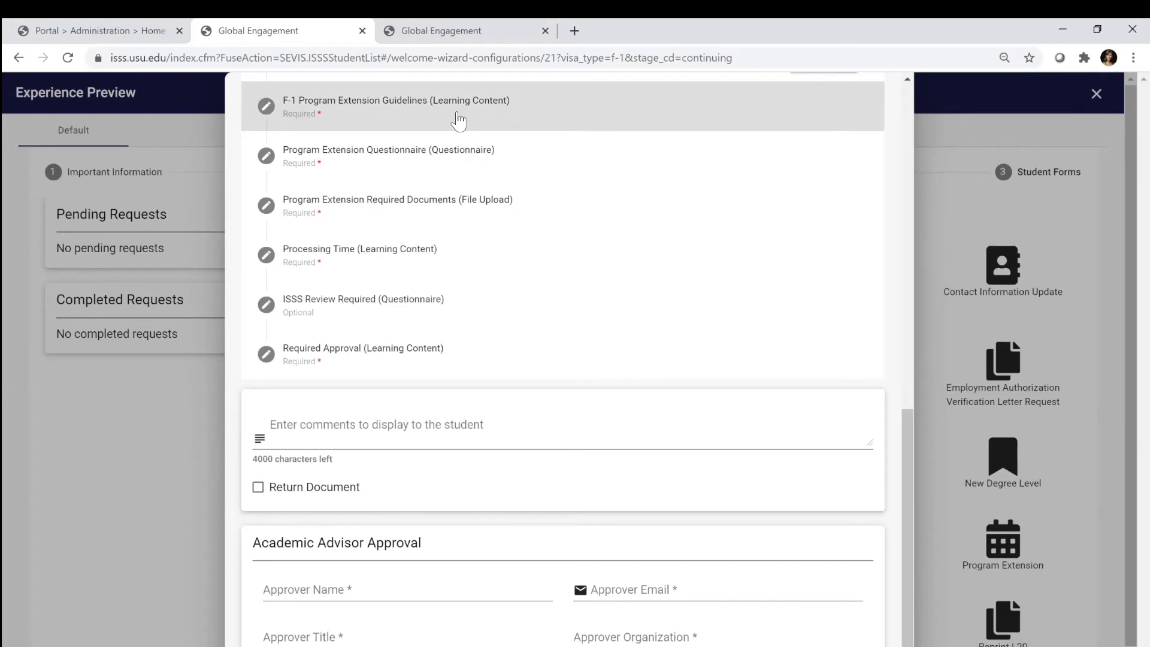
pyautogui.click(458, 120)
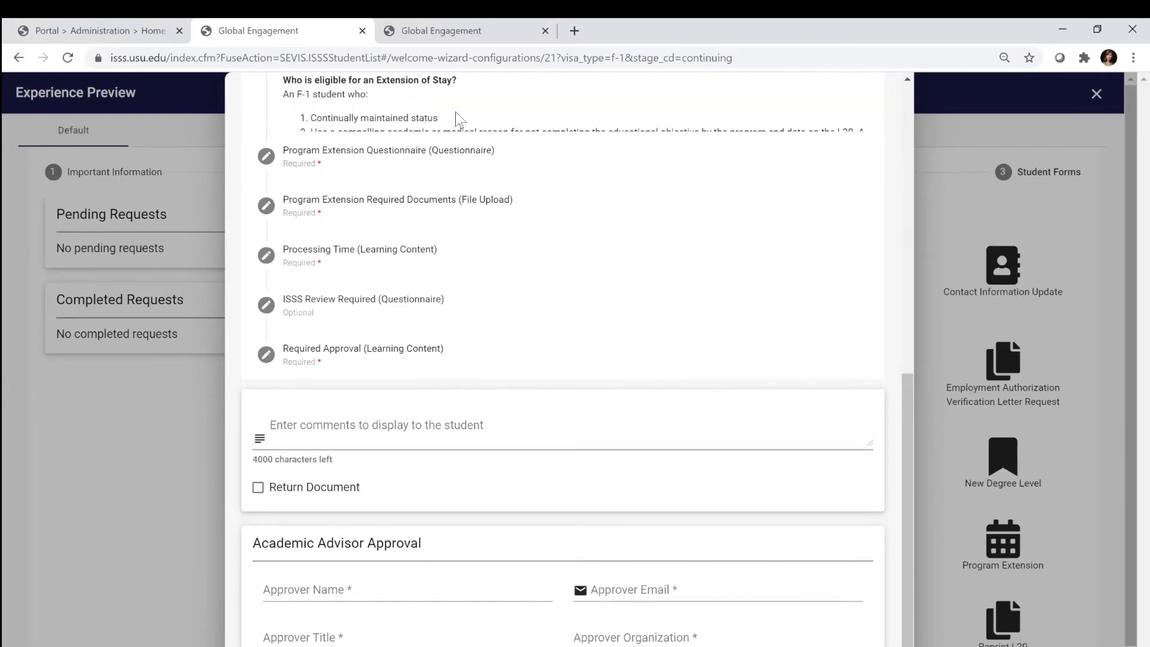
# Expand the Advising Session Video step, then advance to the Program Extension Guidelines step.
pyautogui.click(908, 80)
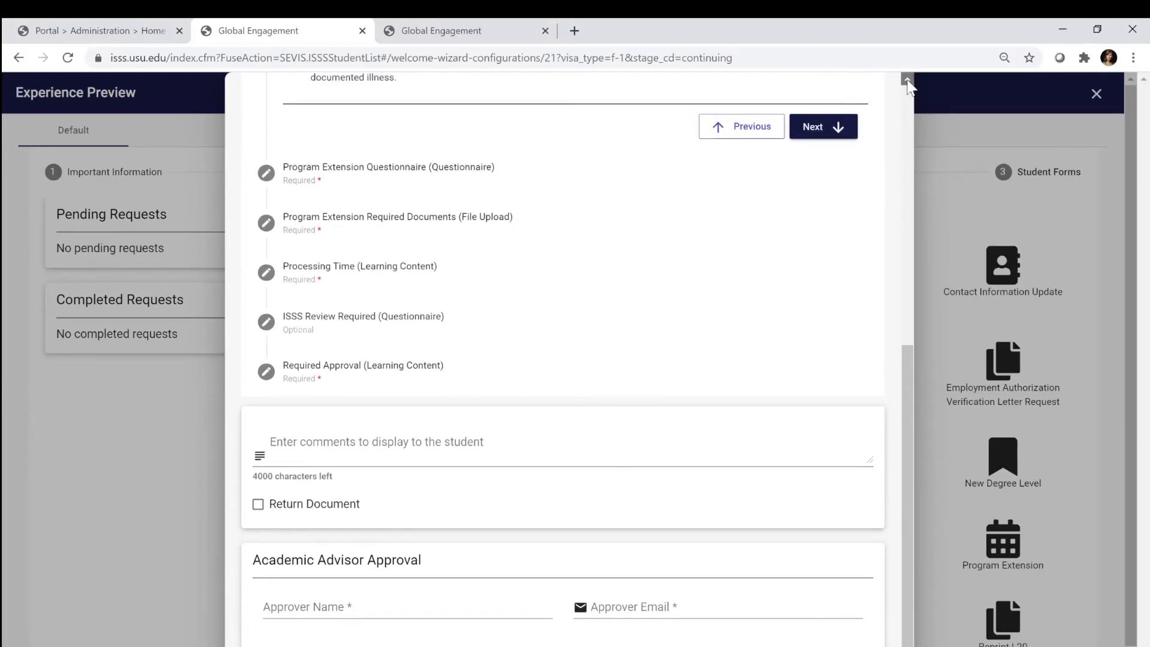
pyautogui.click(908, 80)
pyautogui.click(908, 79)
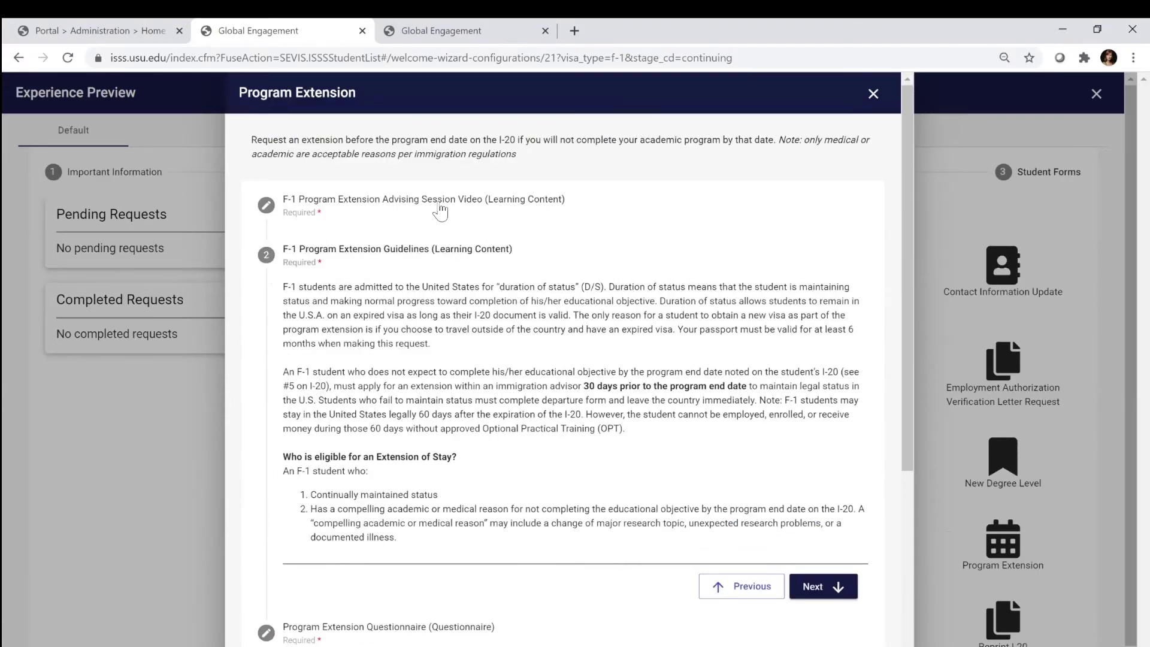
pyautogui.click(623, 191)
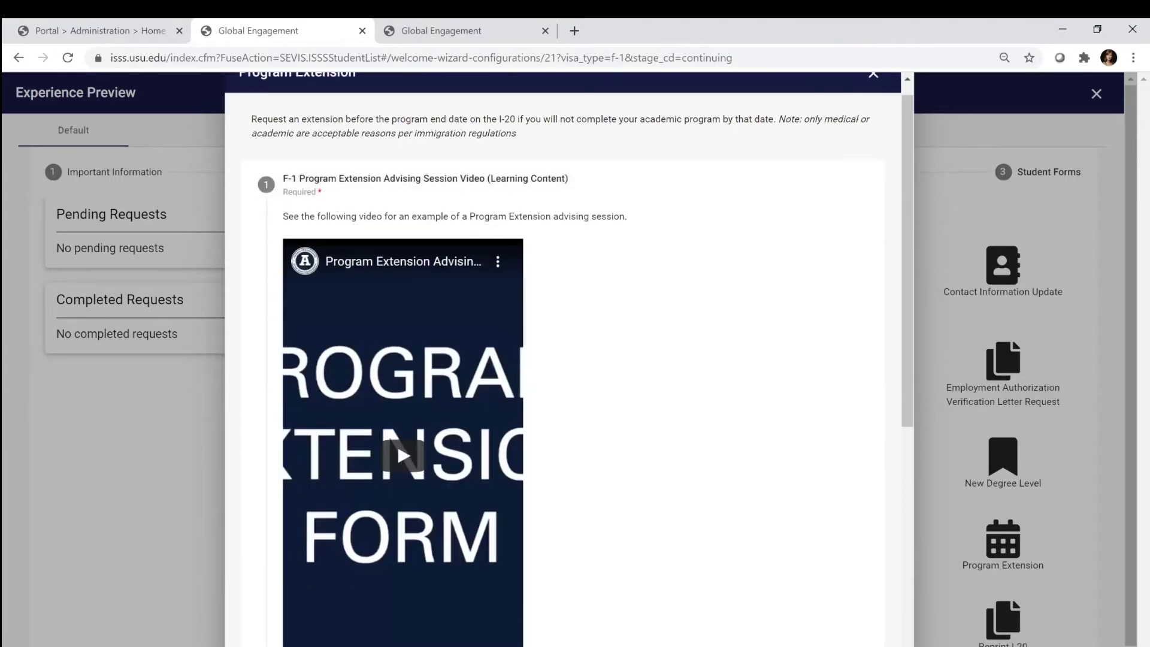
pyautogui.scroll(-2, 563, 360)
pyautogui.scroll(-3, 814, 479)
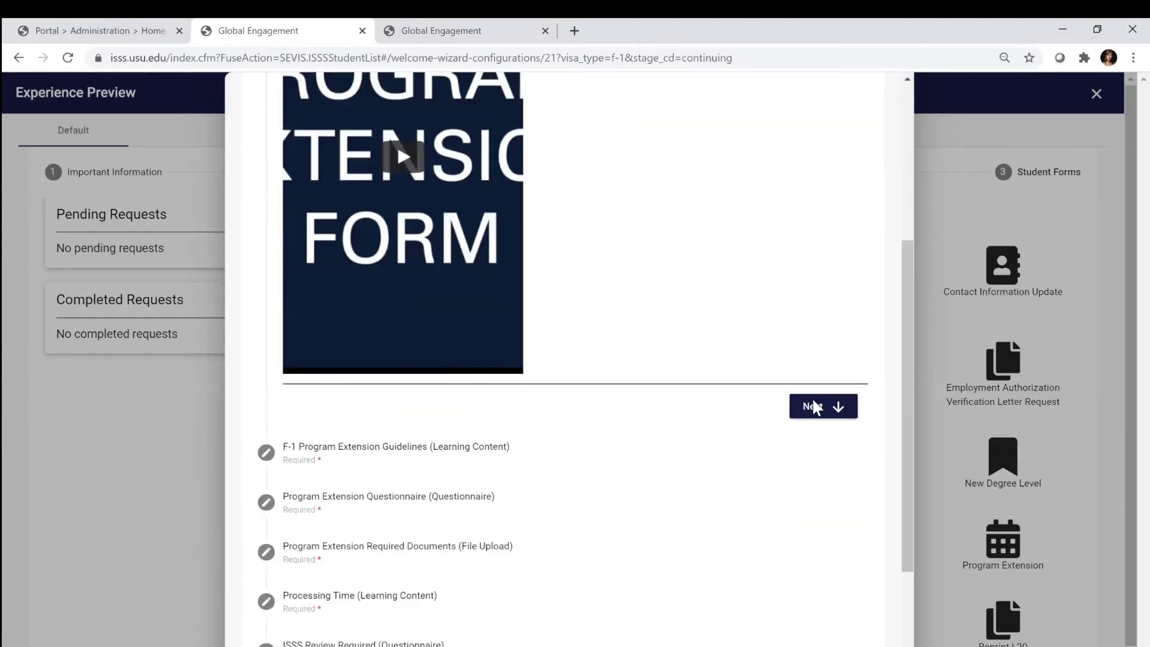
pyautogui.scroll(-1, 814, 407)
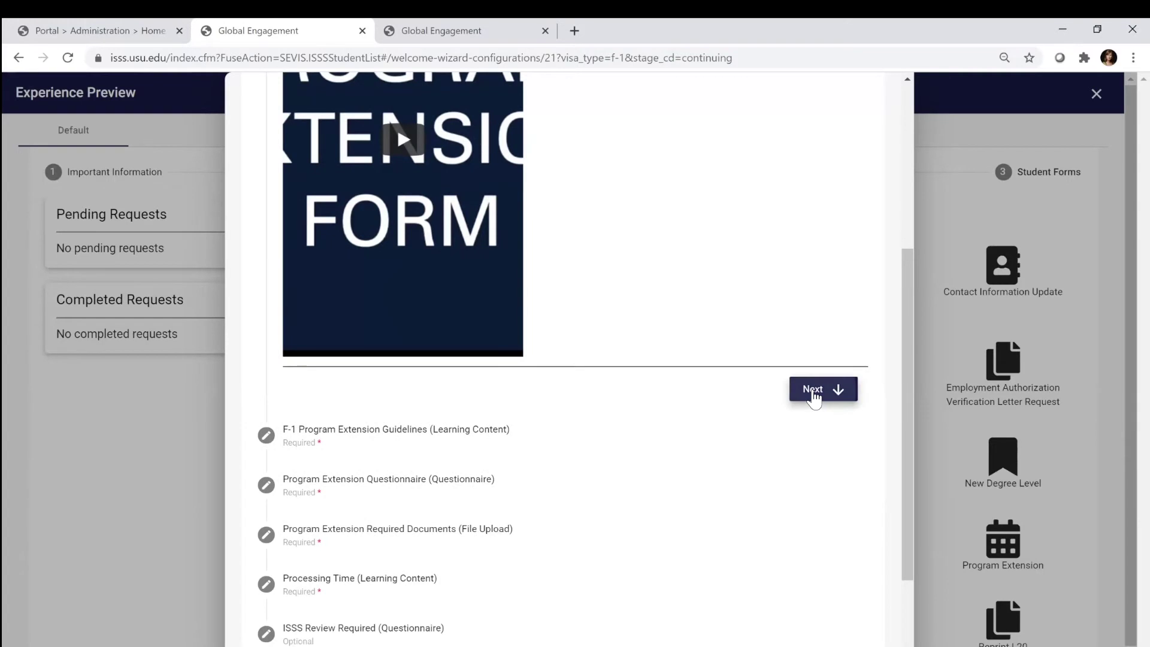
pyautogui.click(813, 390)
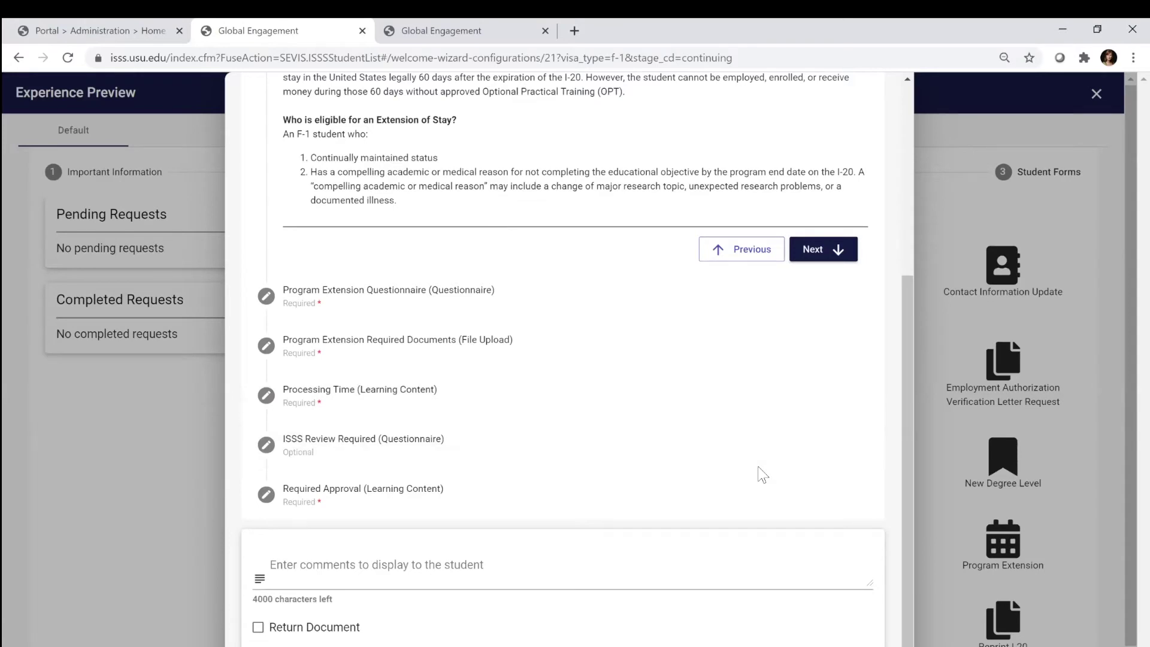
# Expand the Program Extension Questionnaire, then the Required Documents (File Upload) step.
pyautogui.click(416, 295)
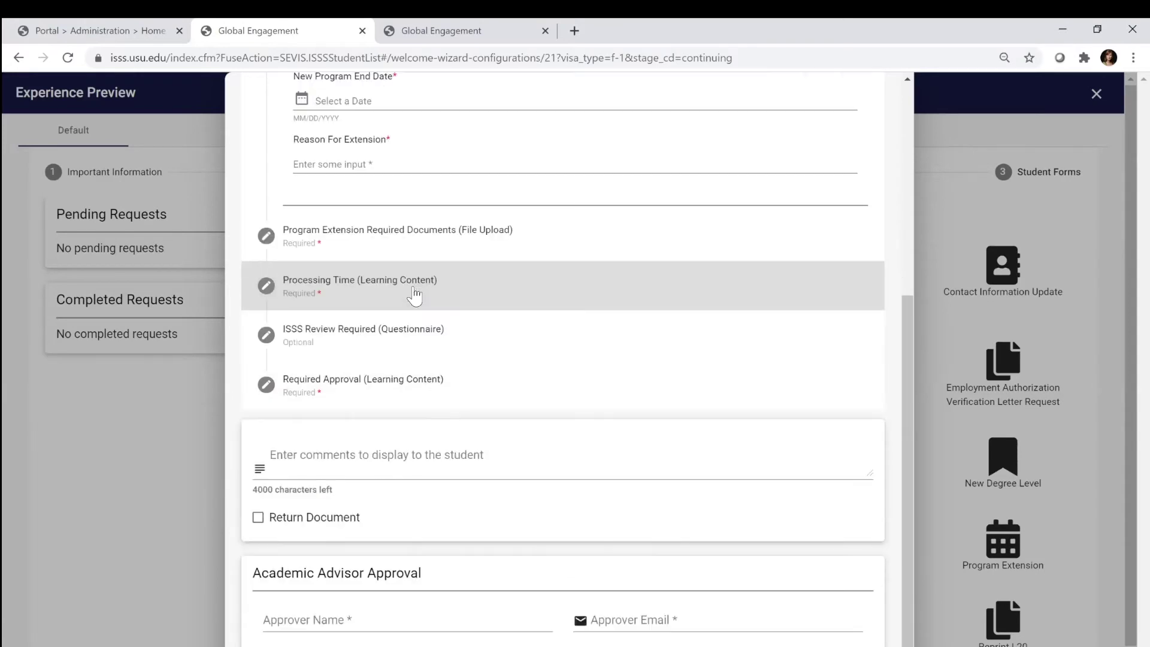
pyautogui.click(906, 79)
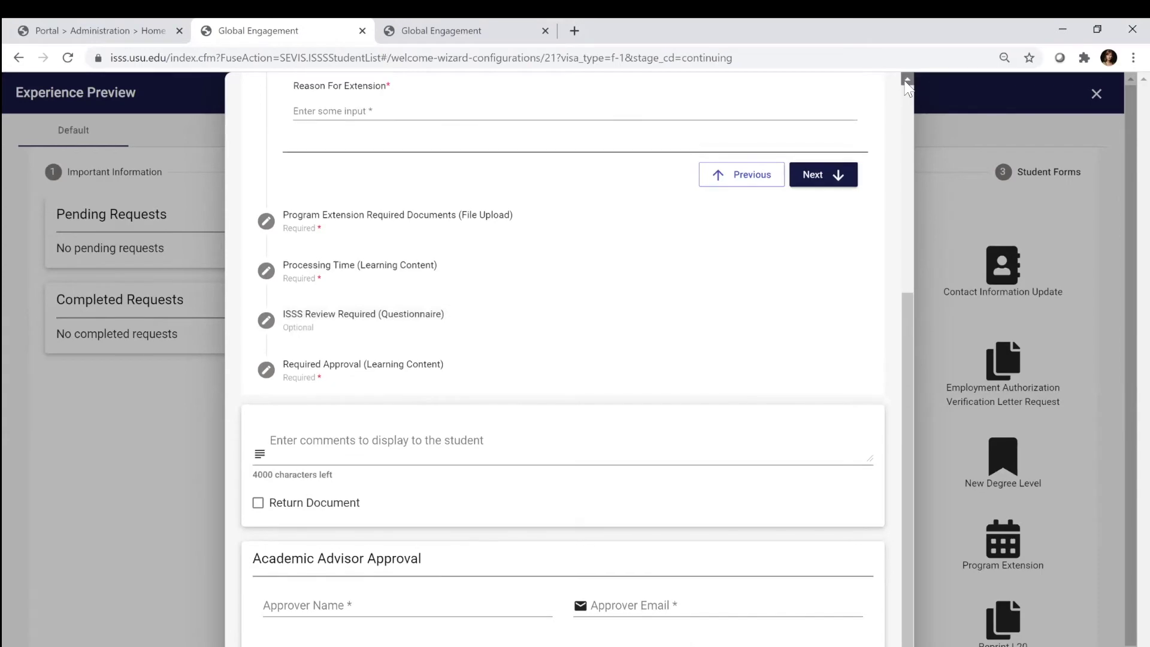
pyautogui.moveTo(907, 80); pyautogui.dragTo(906, 80)
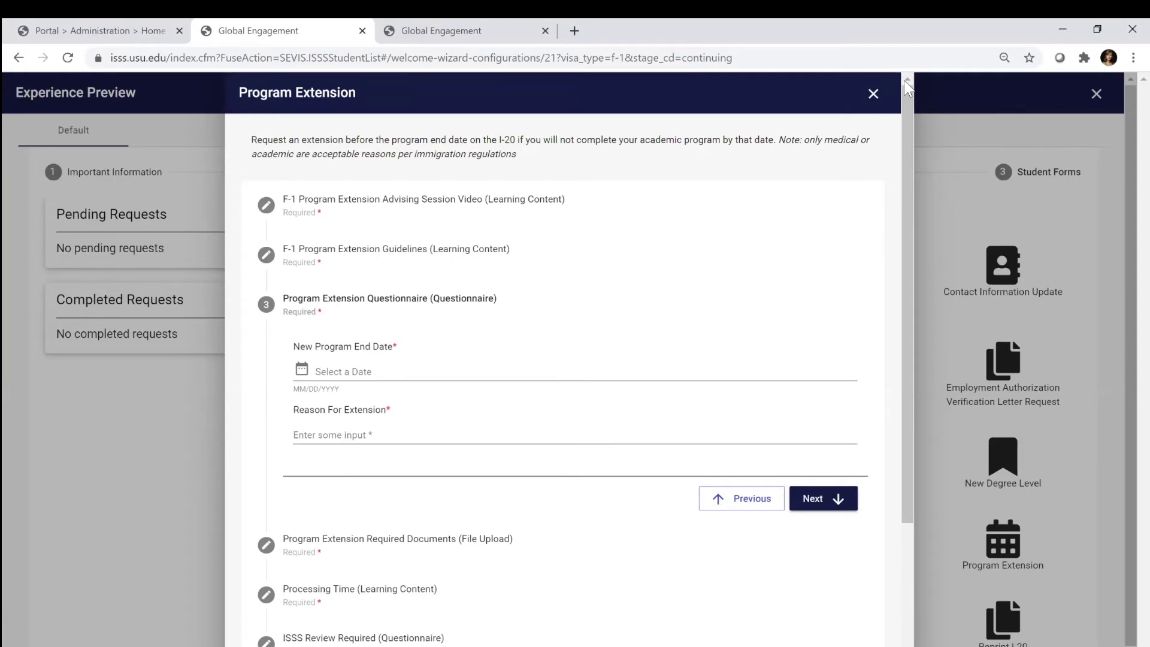
pyautogui.click(392, 542)
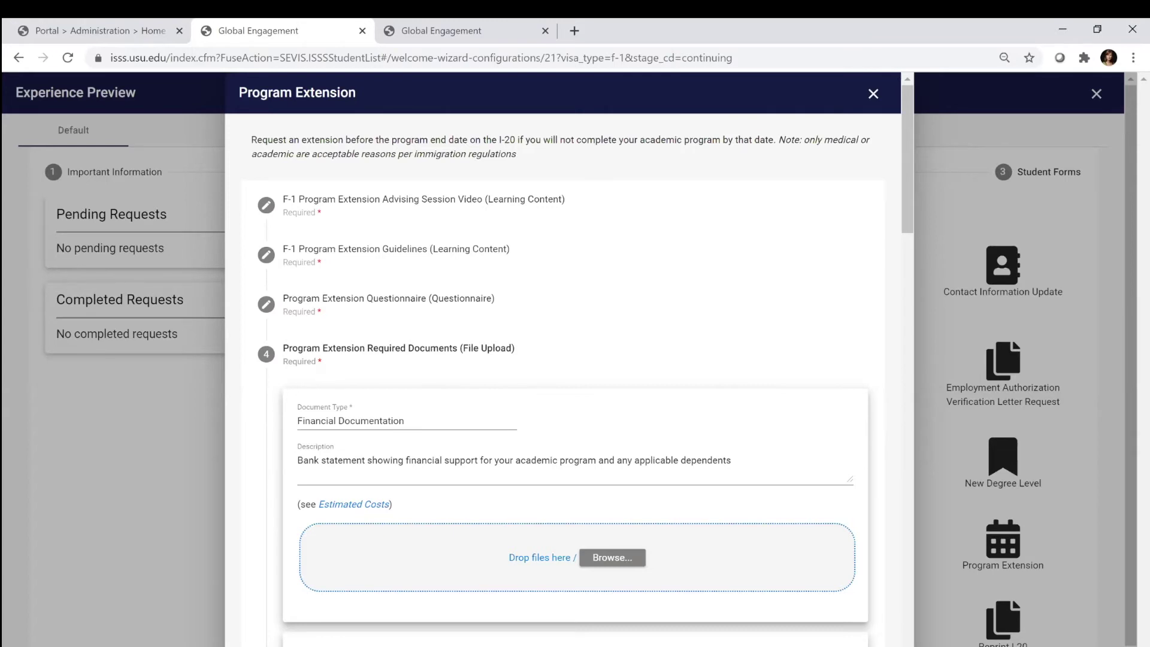
# Scroll past Financial Documentation, Affidavit of Support, Passport ID page and Form I-20(s) to I-94 Record.
pyautogui.scroll(-1, 563, 359)
pyautogui.scroll(-2, 499, 393)
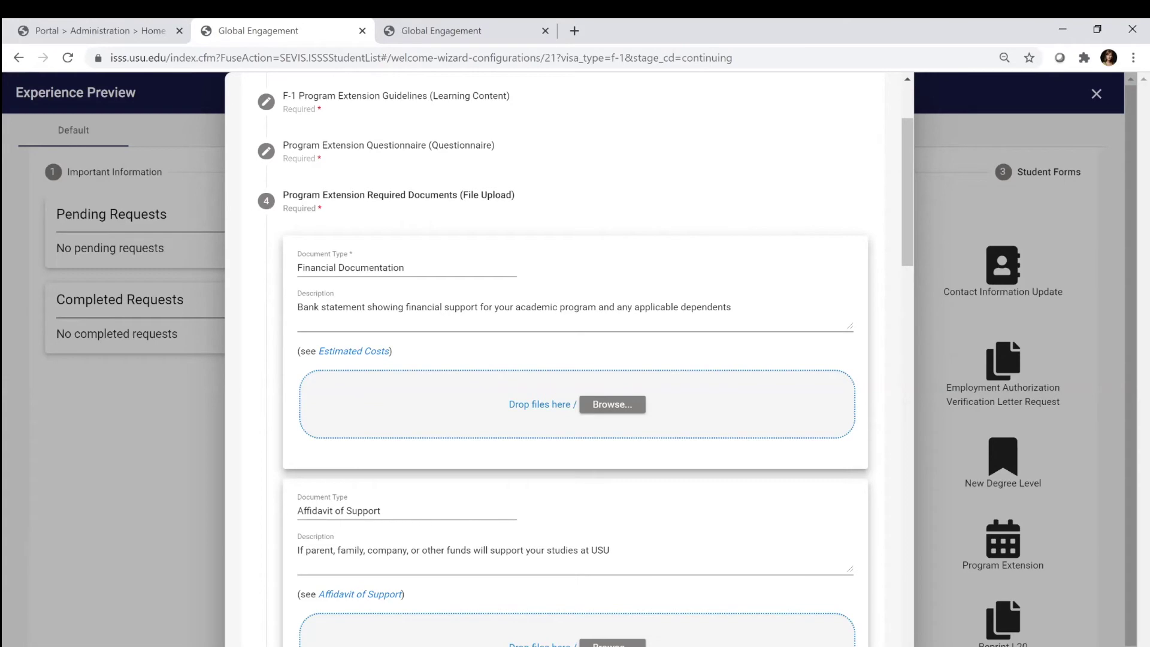
pyautogui.scroll(-1, 586, 363)
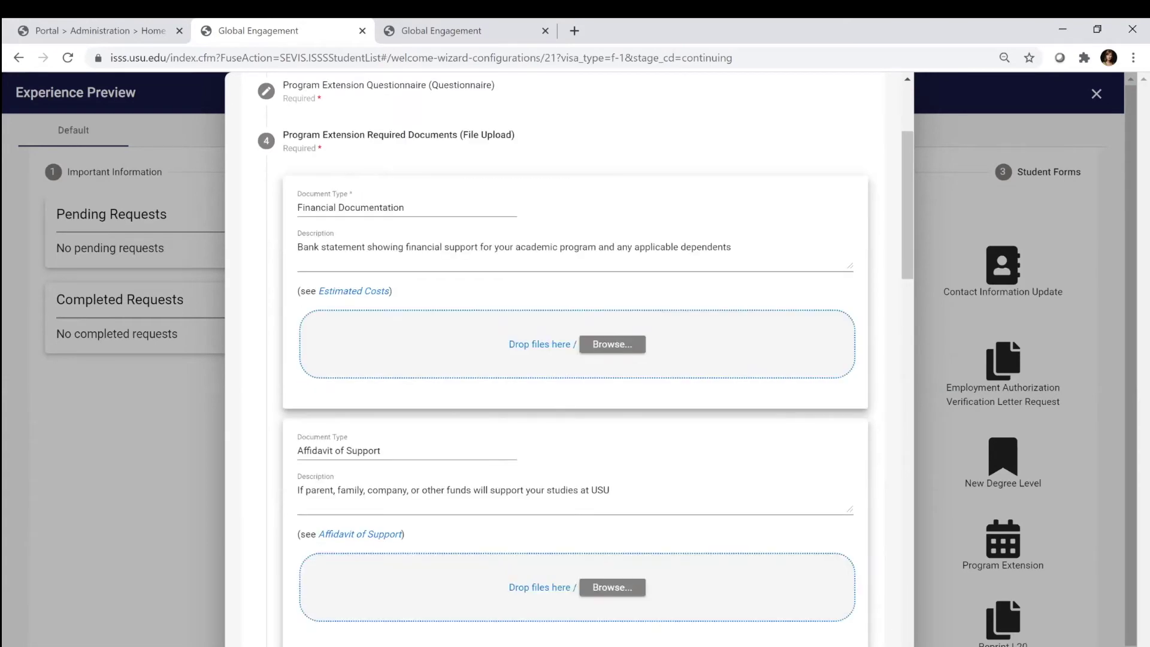
pyautogui.scroll(-2, 544, 231)
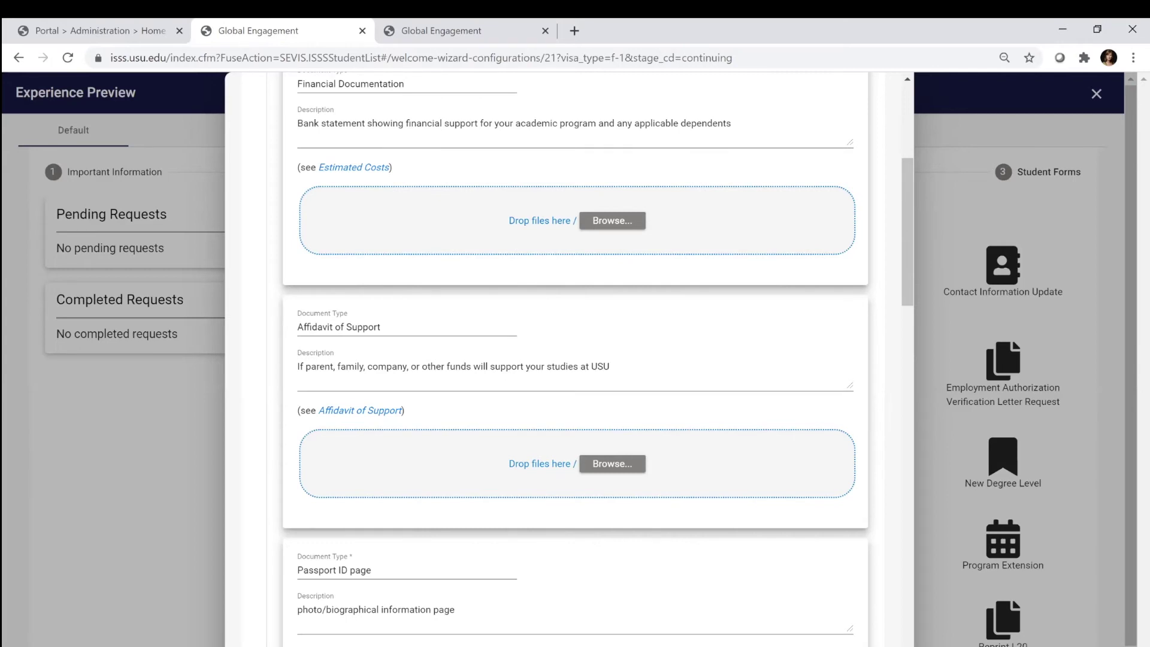
pyautogui.scroll(-5, 575, 360)
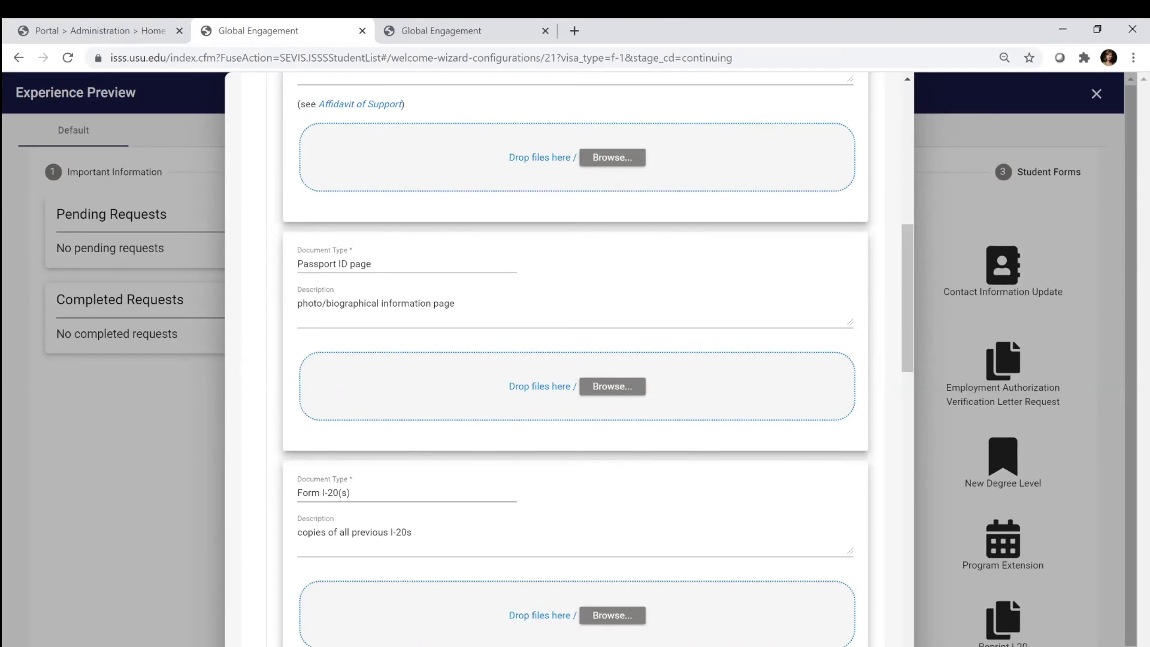
pyautogui.scroll(-4, 575, 359)
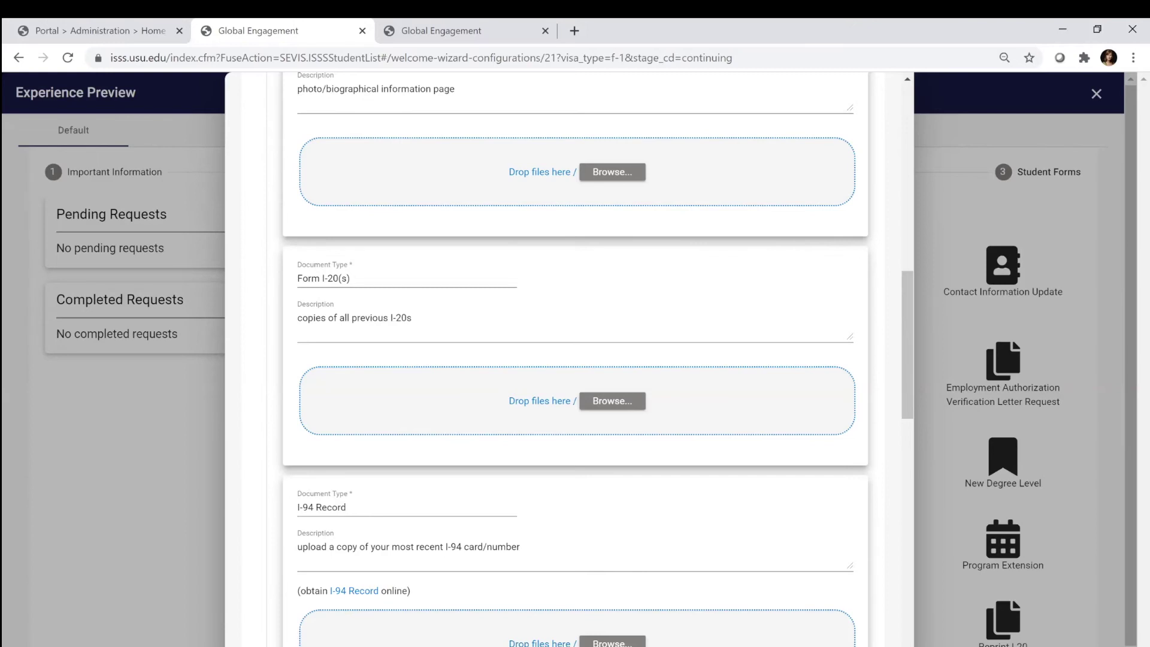
pyautogui.scroll(-5, 575, 360)
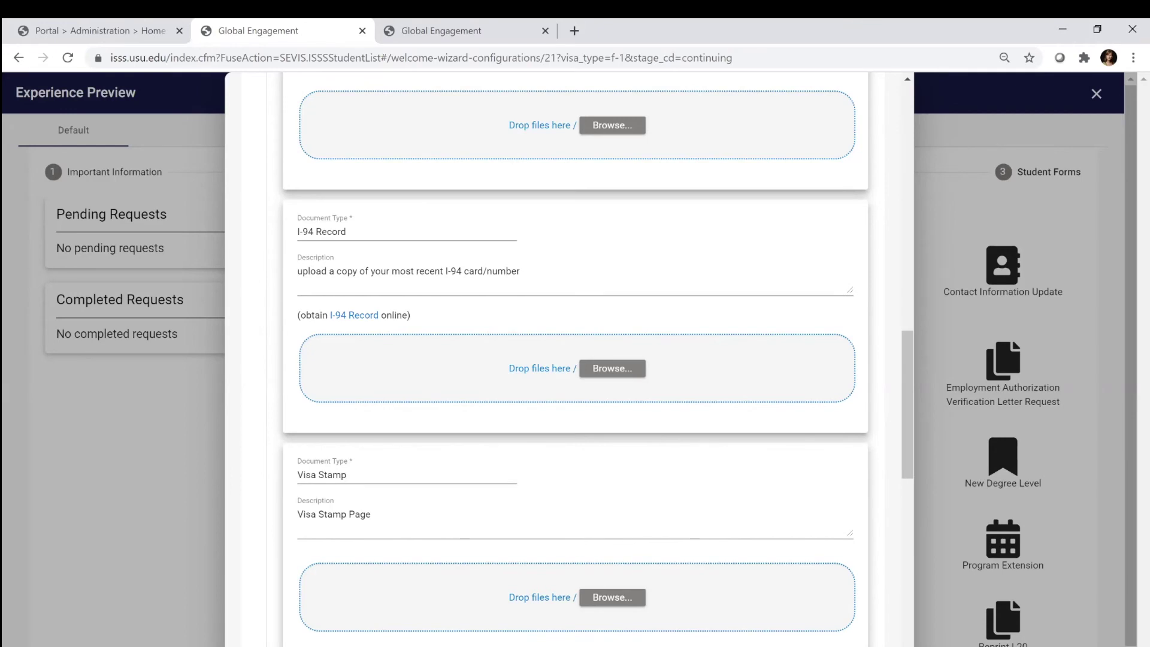
# Scroll past Visa Stamp, Transcript, Zero Balance Summary and Doctor's Letter to the Previous/Next buttons.
pyautogui.scroll(-1, 575, 359)
pyautogui.scroll(-3, 575, 359)
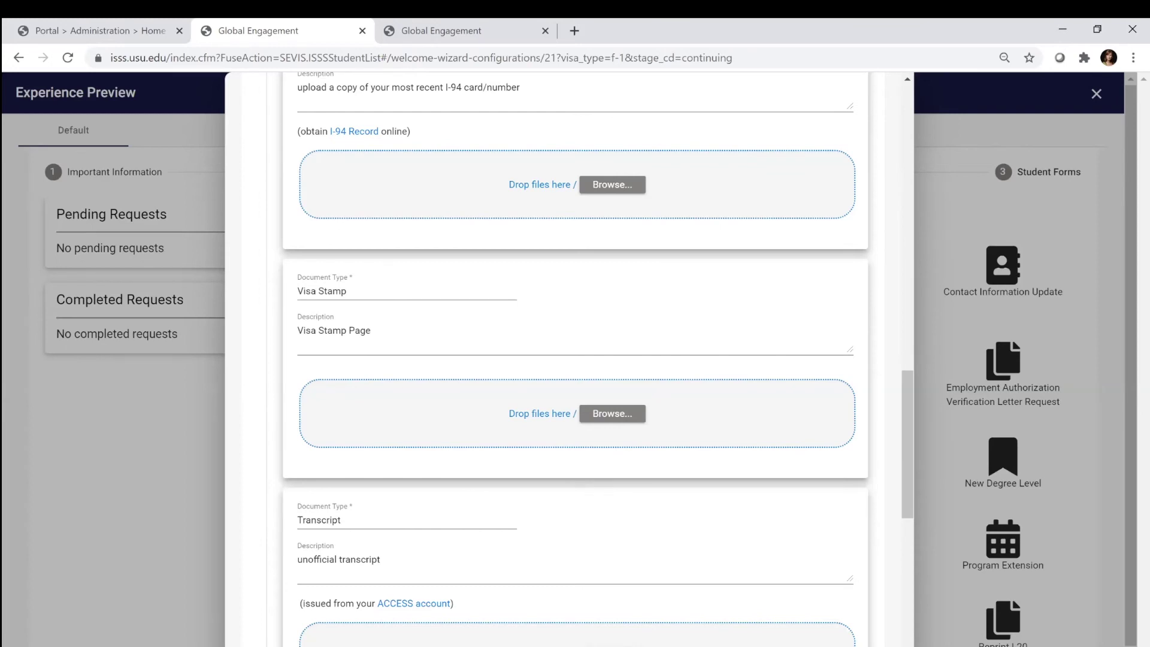
pyautogui.scroll(-5, 575, 359)
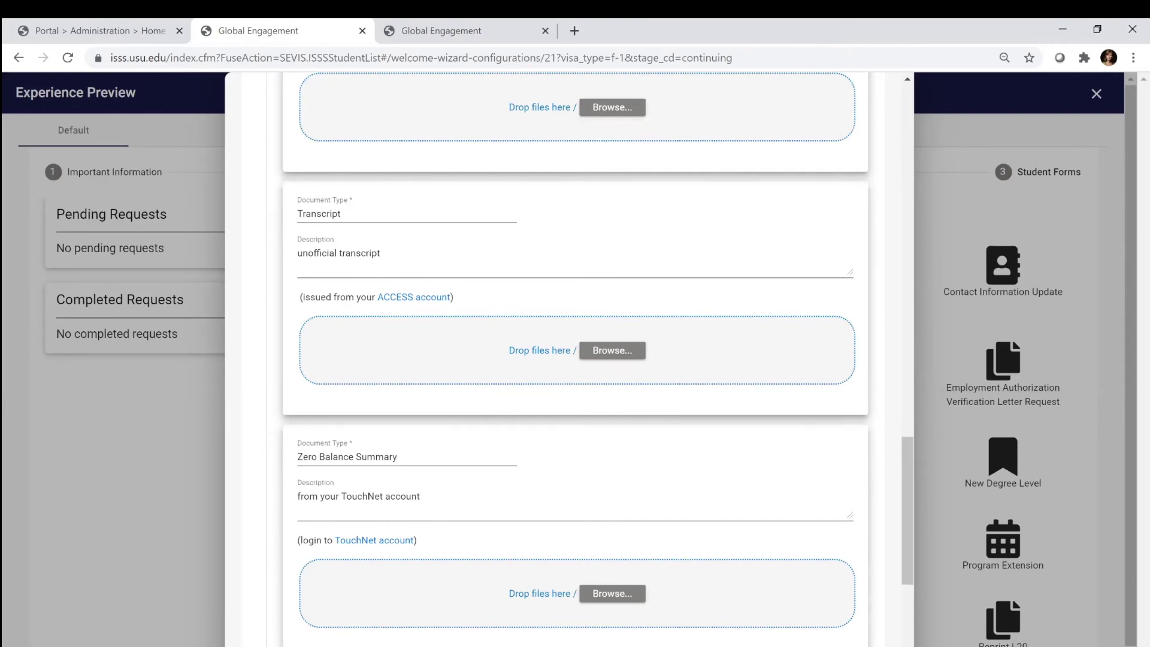
pyautogui.scroll(-2, 596, 359)
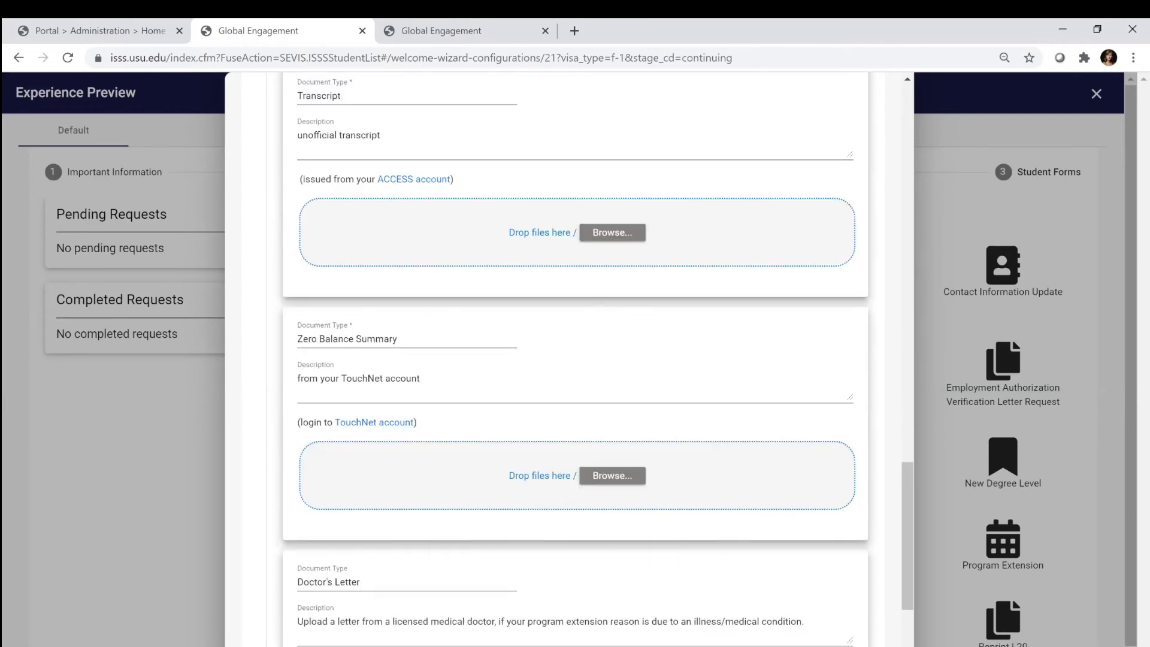
pyautogui.scroll(-3, 575, 360)
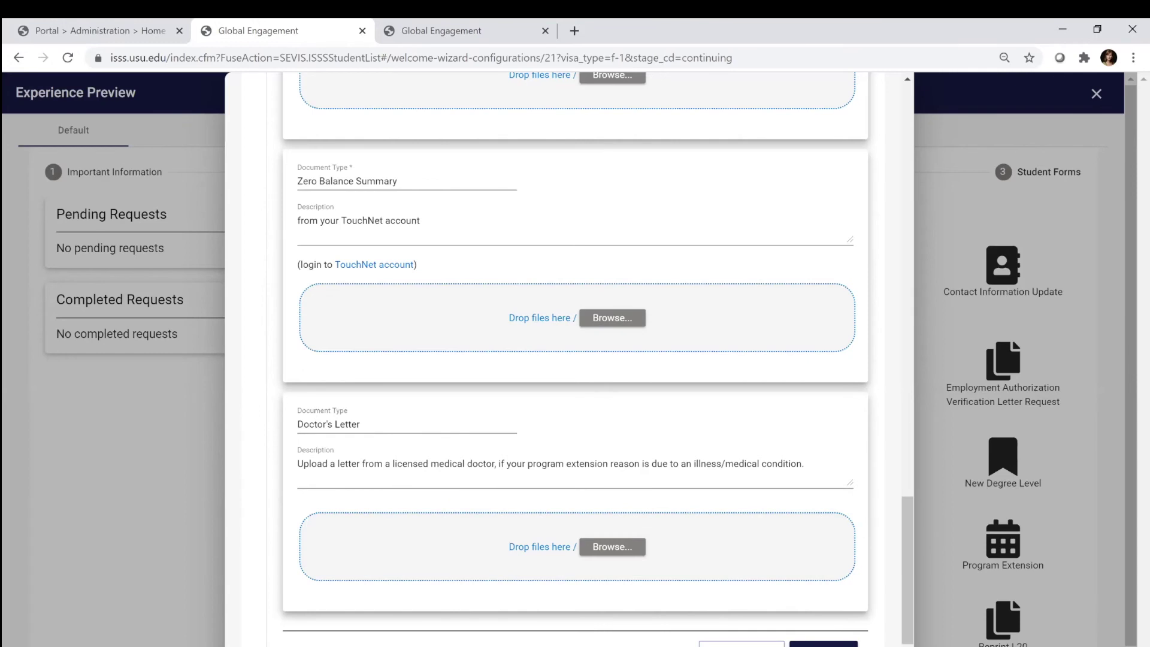
pyautogui.scroll(-1, 595, 360)
pyautogui.scroll(-2, 586, 359)
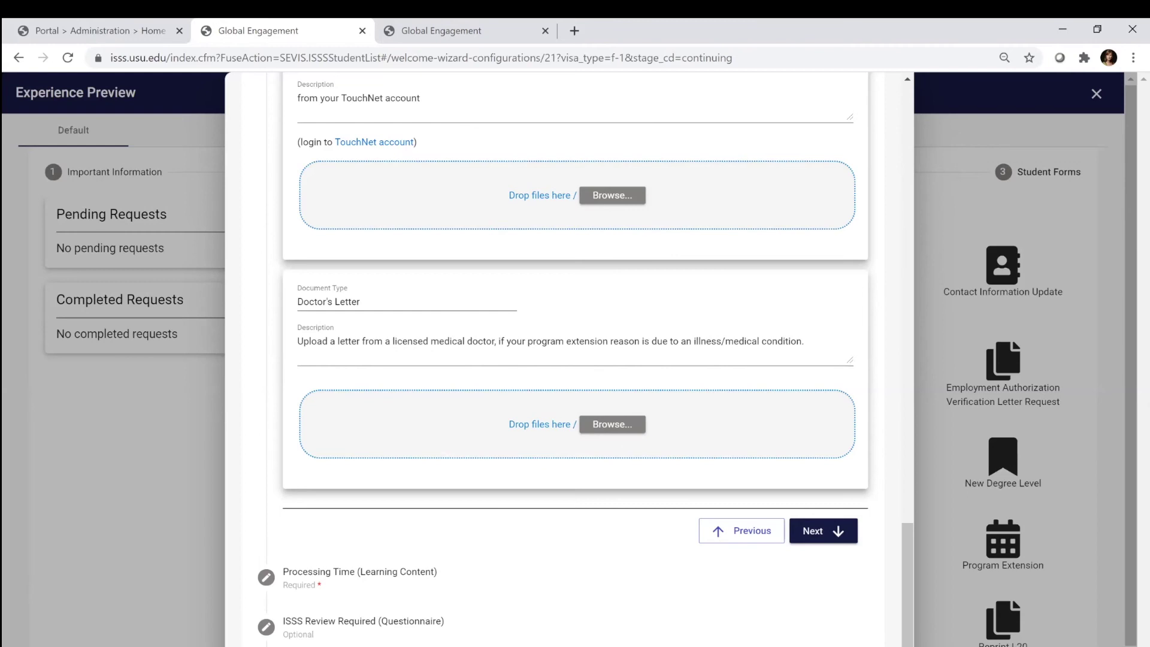
pyautogui.scroll(-3, 539, 379)
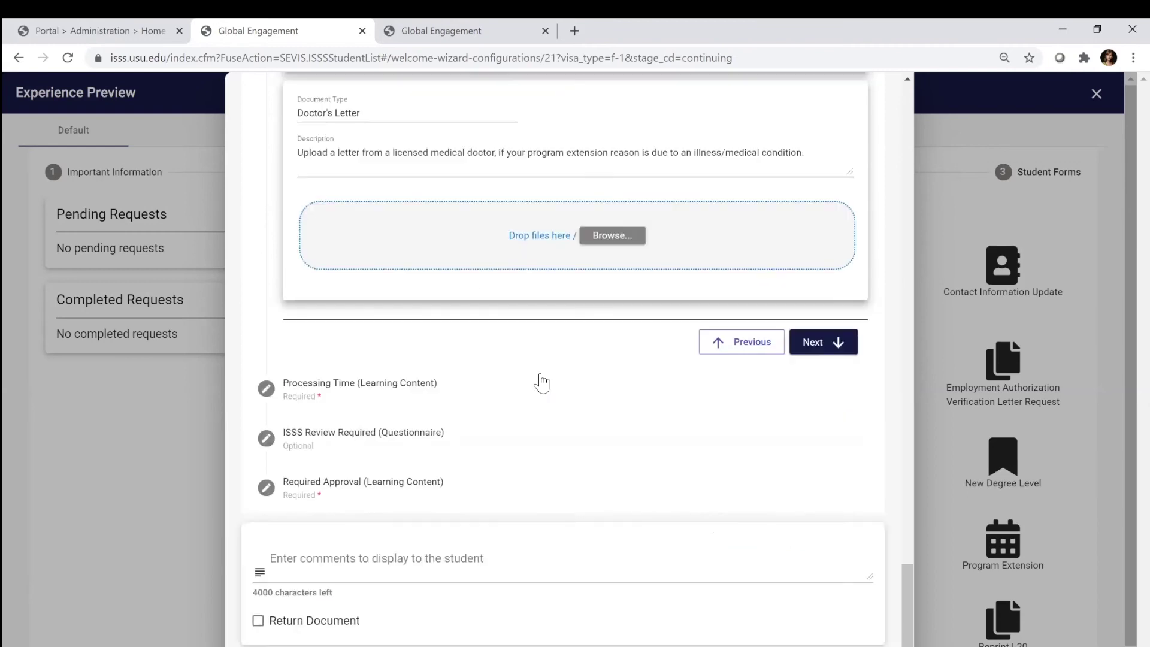
pyautogui.scroll(-1, 764, 310)
# Advance to Processing Time, peek at ISSS Review Required, then return to Processing Time.
pyautogui.click(830, 294)
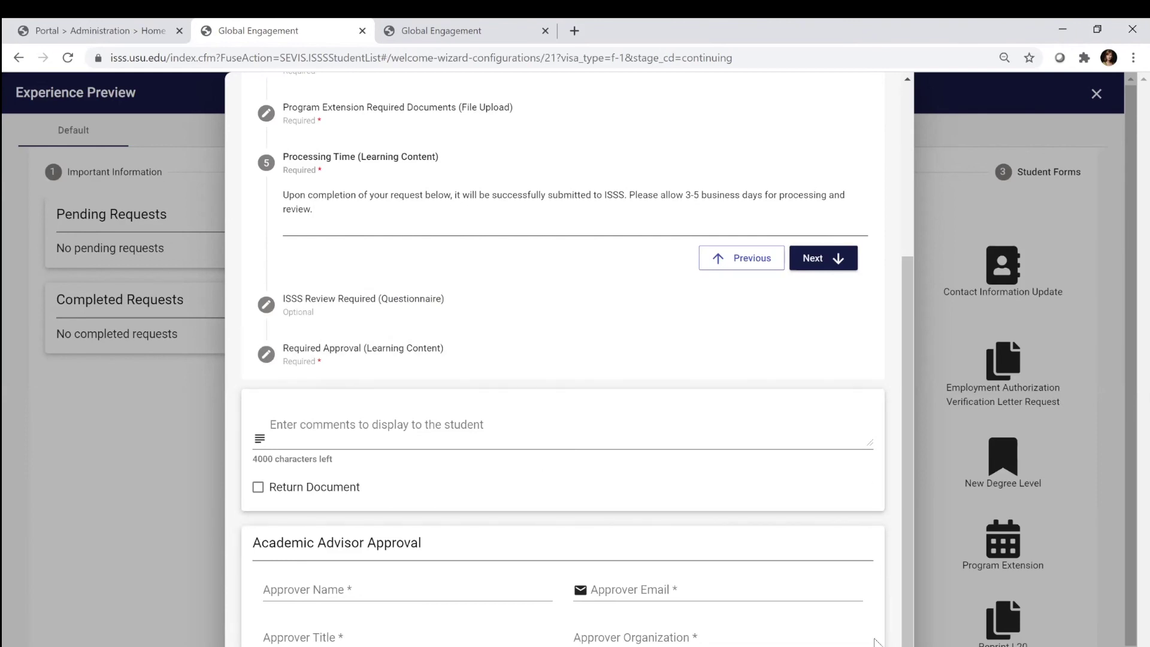
pyautogui.click(676, 304)
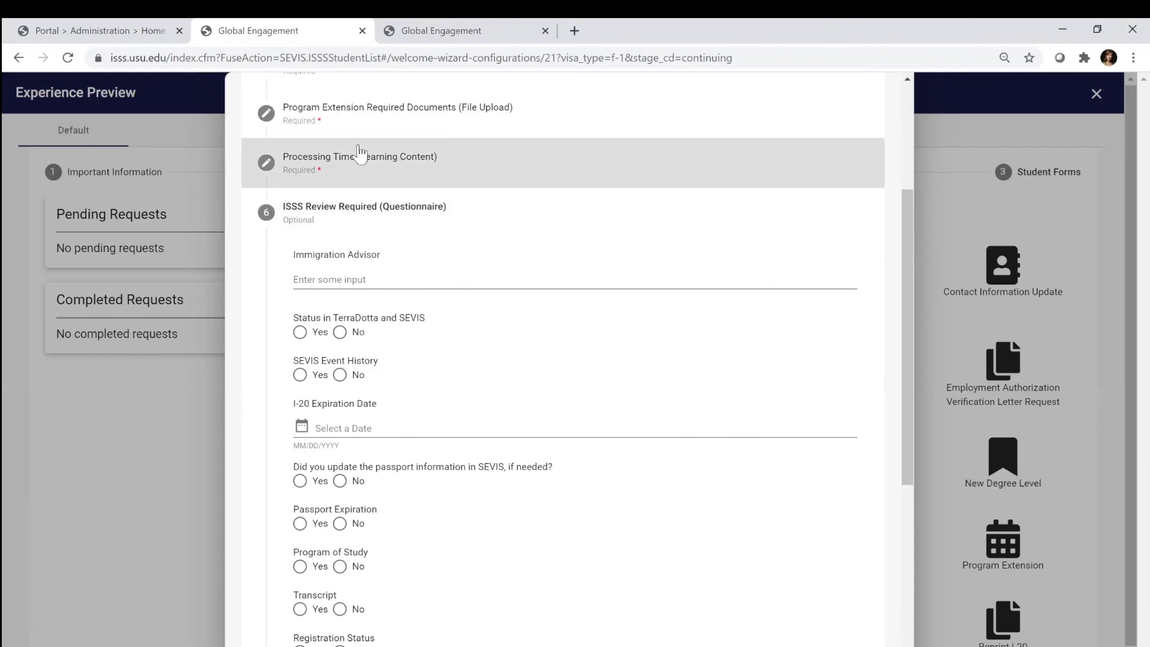
pyautogui.click(360, 155)
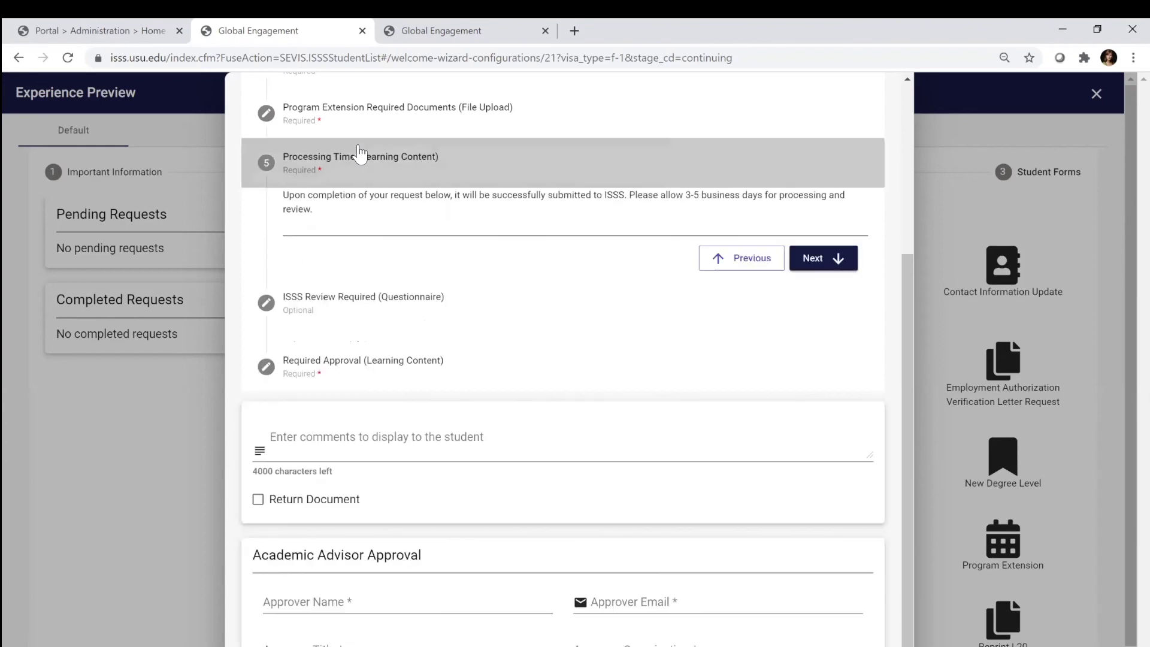